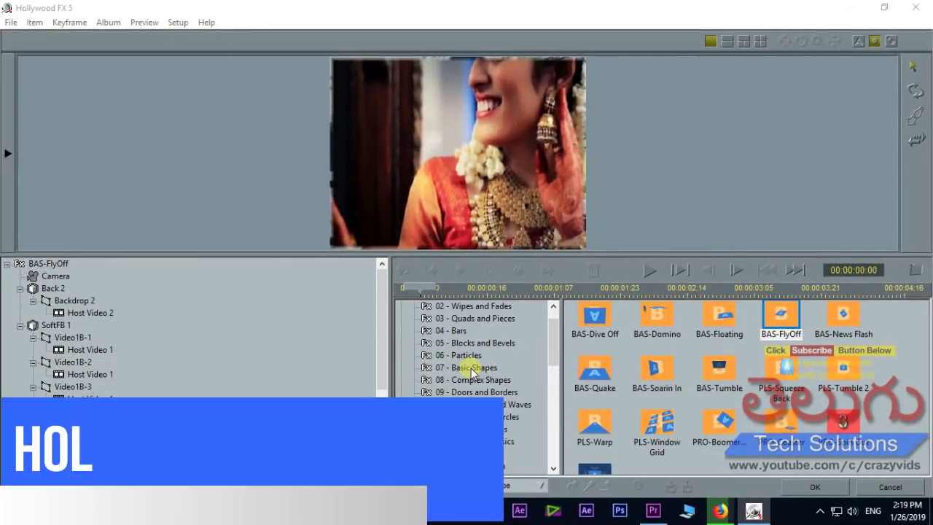
Pick PLS-Diamond Ring 2 from the 18 - Weddings category, preview it, and accept it.
left_click(473, 368)
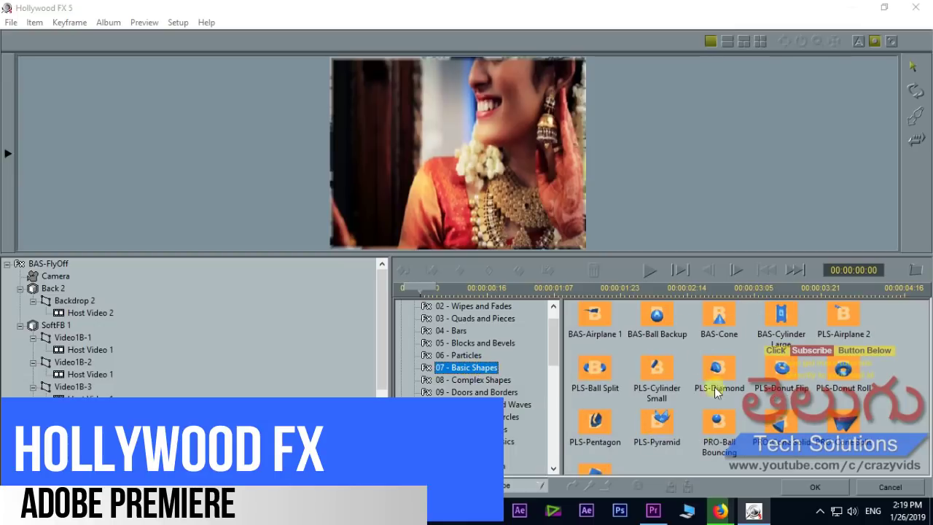
left_click_drag(552, 357, 552, 381)
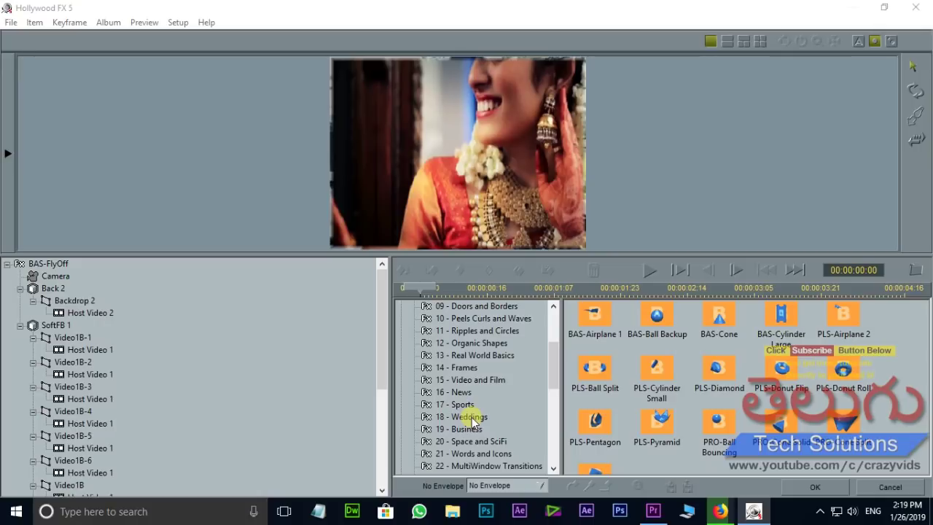
left_click(470, 417)
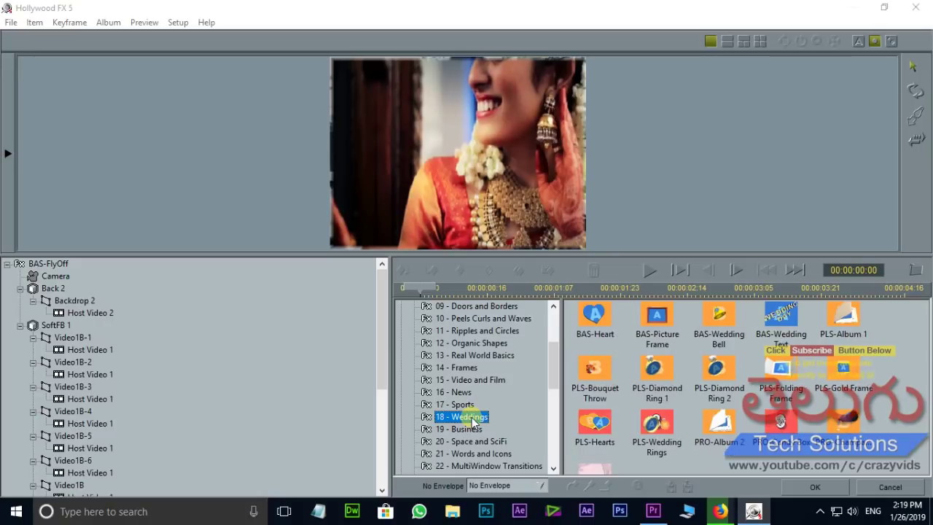
left_click(719, 373)
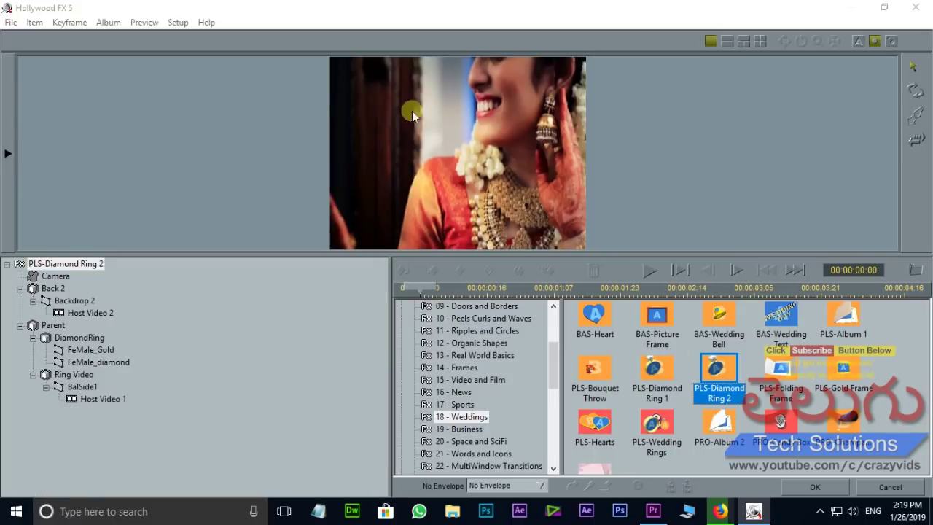
left_click(651, 271)
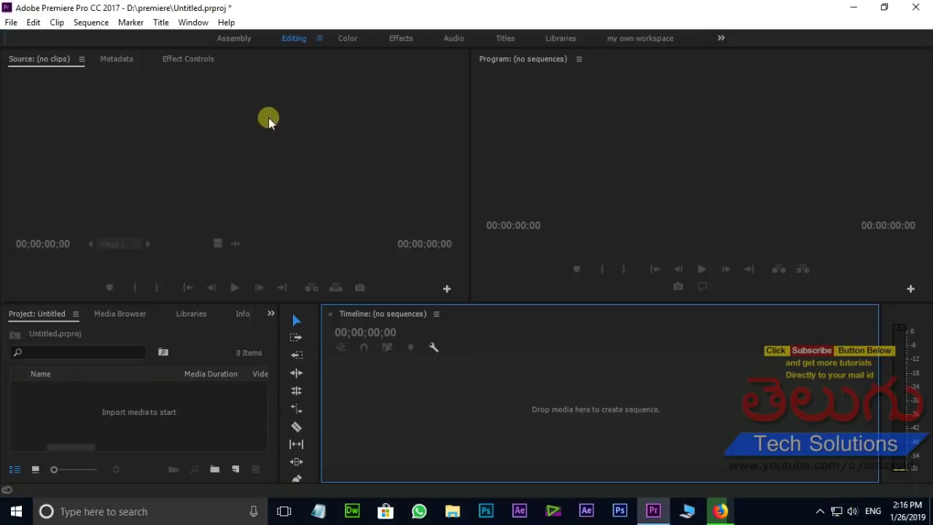
left_click(256, 176)
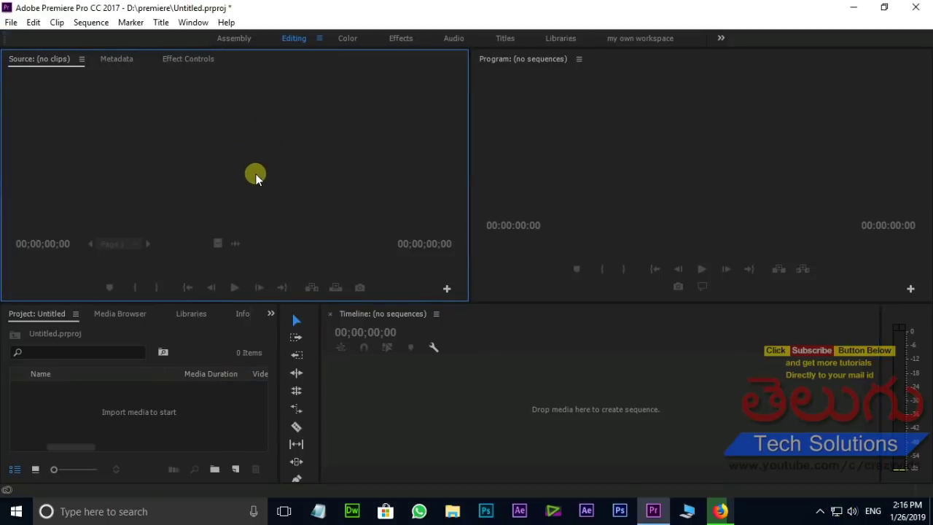
Import clip 1.mp4 and drag it onto the timeline to build the clip 1 sequence.
double_click(137, 418)
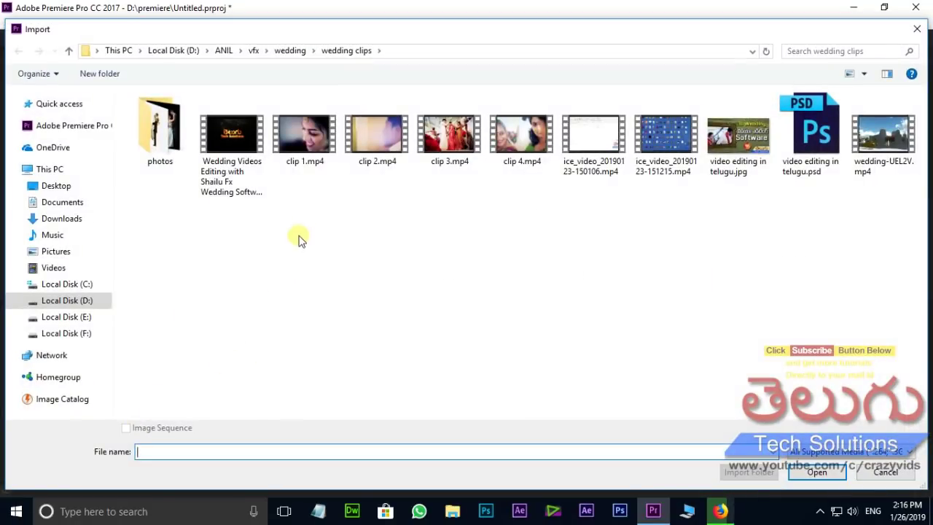
left_click(303, 140)
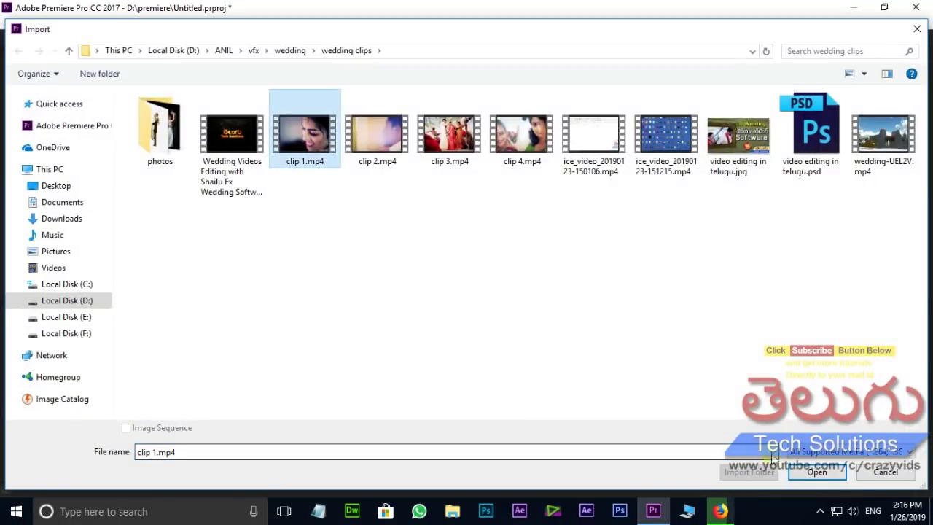
left_click(816, 471)
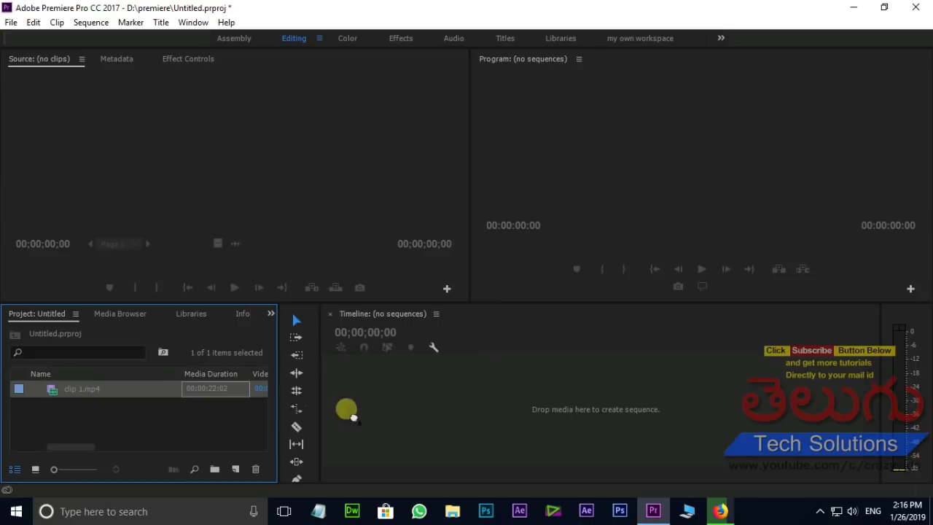
left_click_drag(437, 410, 430, 402)
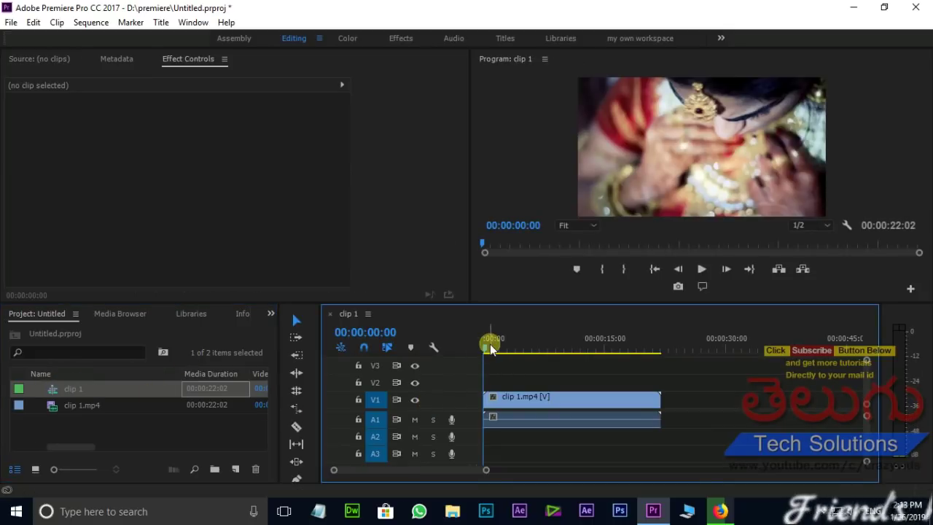
mouse_move(486, 348)
left_mouse_down()
mouse_move(582, 357)
mouse_move(547, 363)
mouse_move(563, 379)
mouse_move(548, 385)
left_mouse_up()
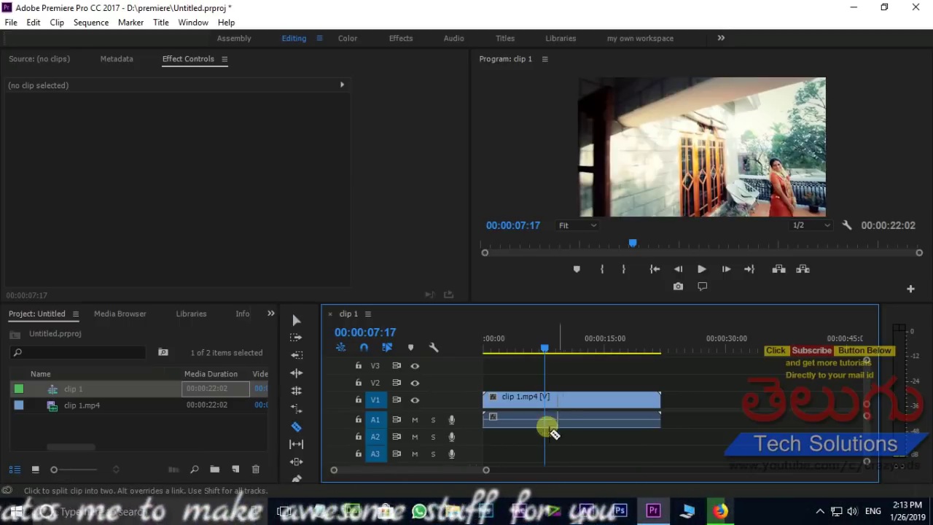
Razor clip 1.mp4 into two pieces at 00:00:07:17 and zoom in around the cut.
left_click(294, 429)
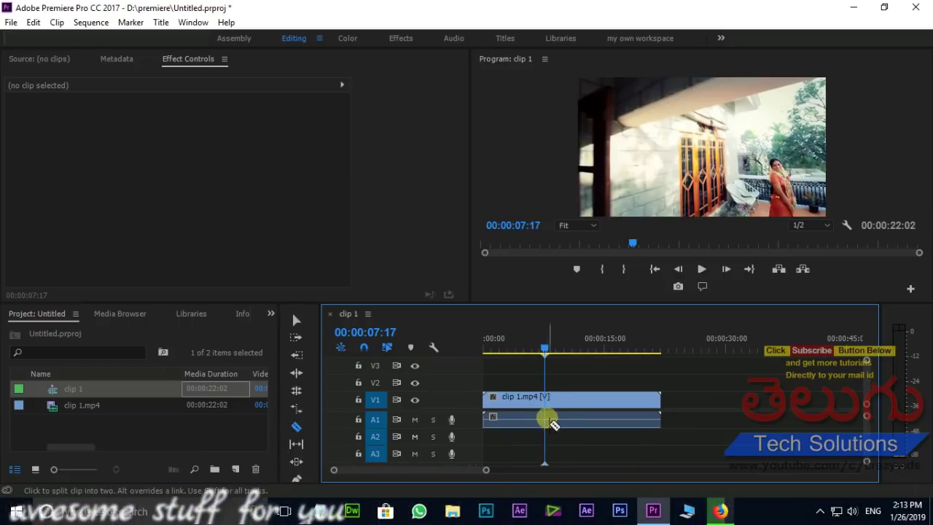
left_click(549, 410)
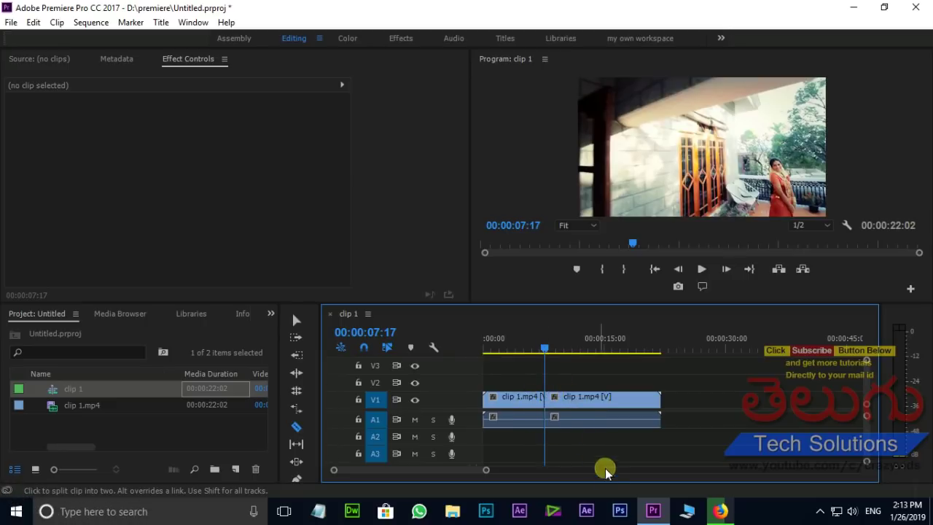
key("=")
key("=")
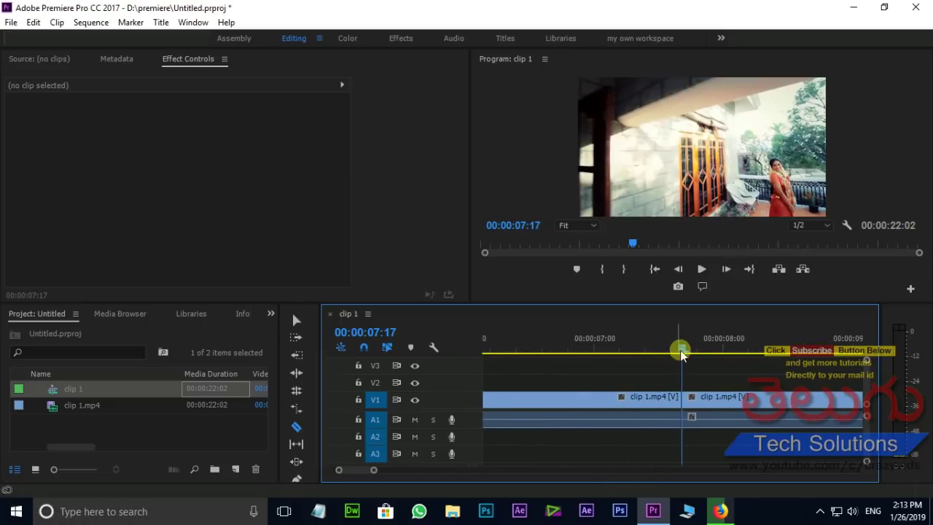
left_click_drag(682, 349, 632, 350)
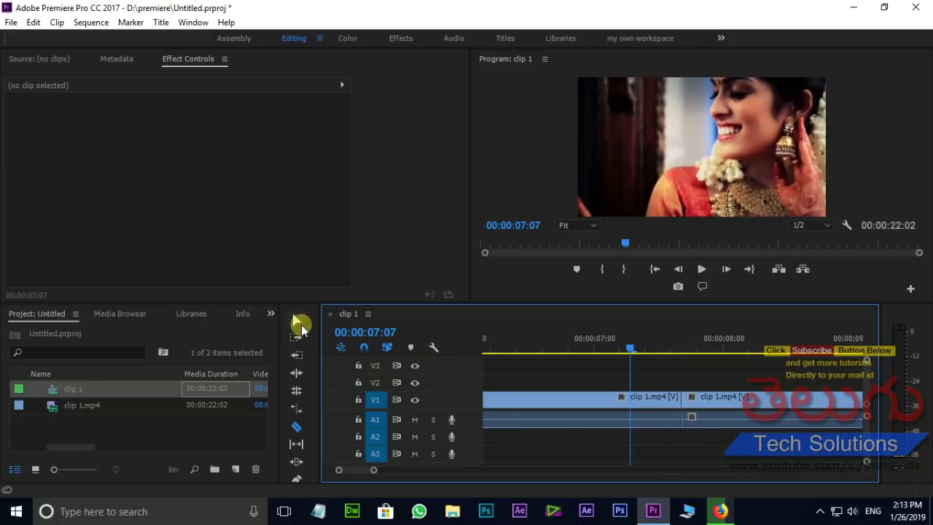
Search the Effects panel for 'holly' and drop Hollywood FX 5 onto the V1 cut.
left_click(298, 321)
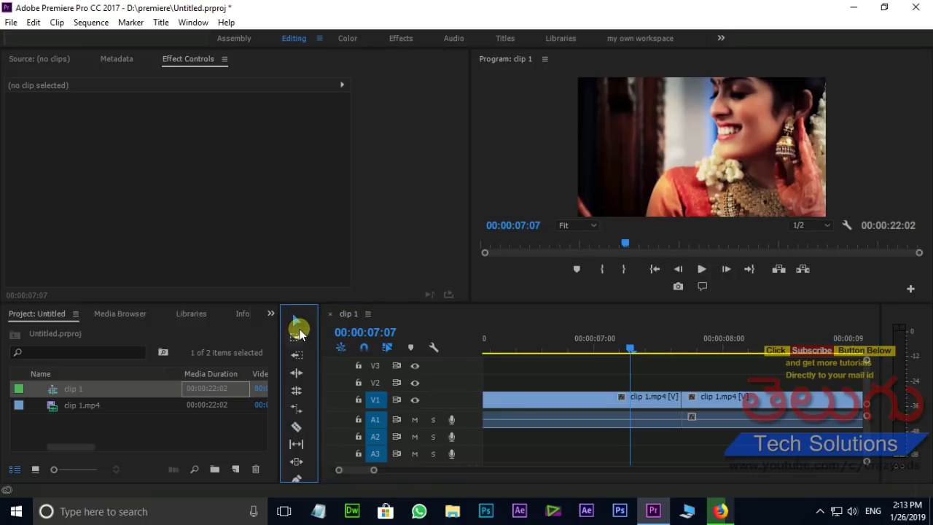
left_click(270, 316)
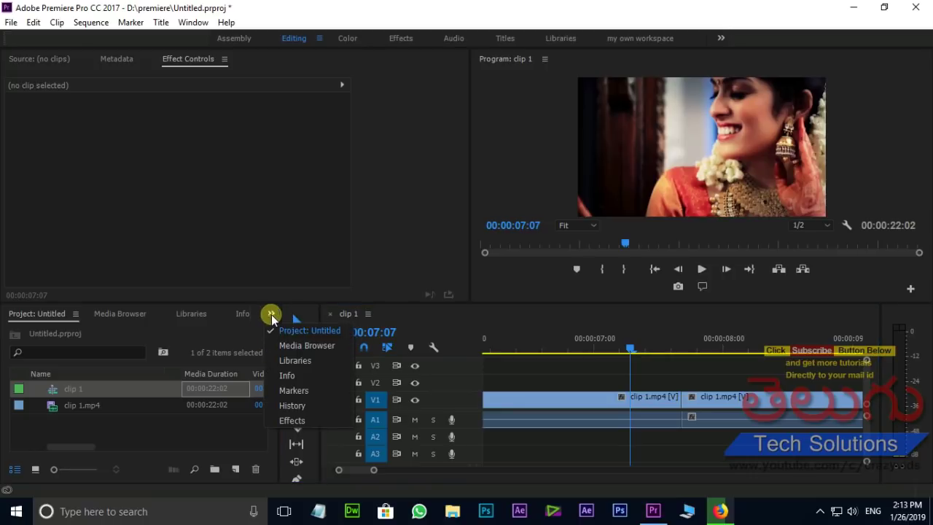
left_click(294, 421)
left_click(58, 332)
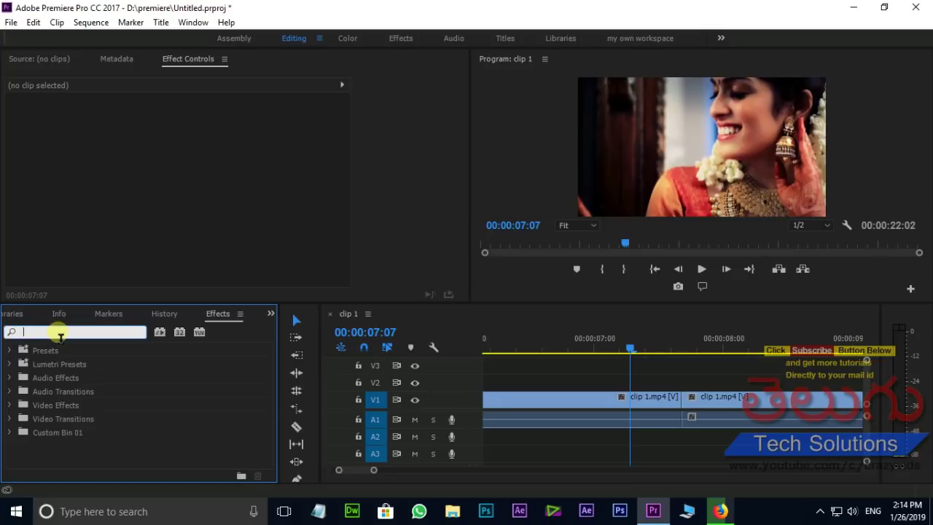
type("holly")
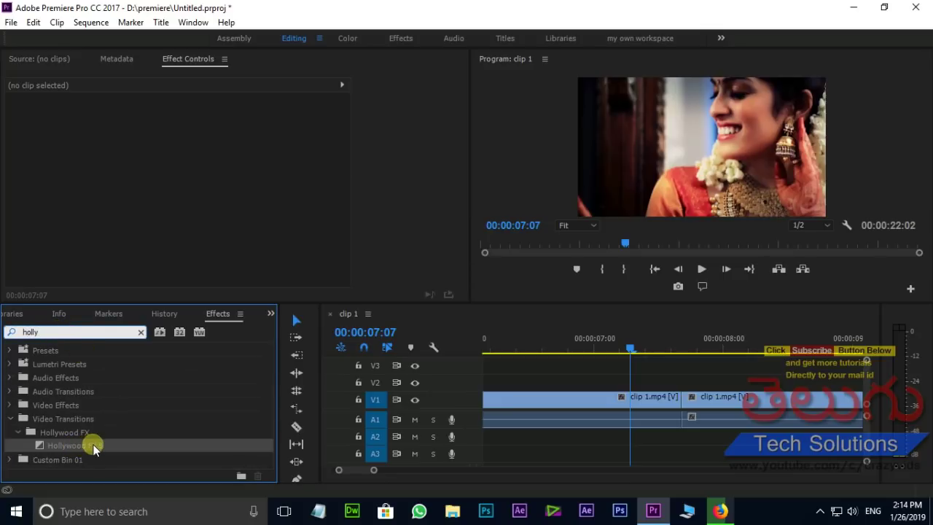
mouse_move(91, 450)
left_mouse_down()
mouse_move(691, 415)
mouse_move(687, 403)
left_mouse_up()
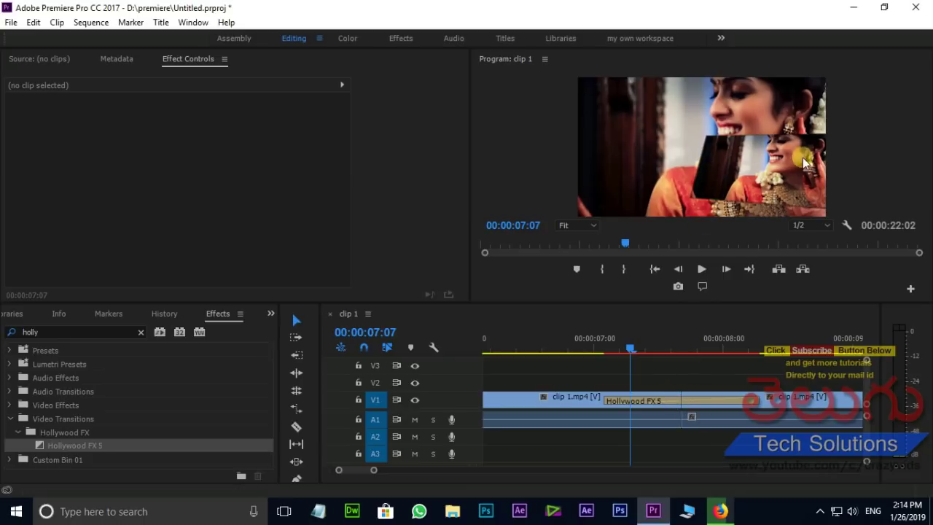
Extend the Hollywood FX 5 transition from 00:00:01:05 to 00:00:02:14 by dragging its left edge.
mouse_move(627, 352)
left_mouse_down()
mouse_move(576, 355)
mouse_move(752, 346)
mouse_move(618, 340)
left_mouse_up()
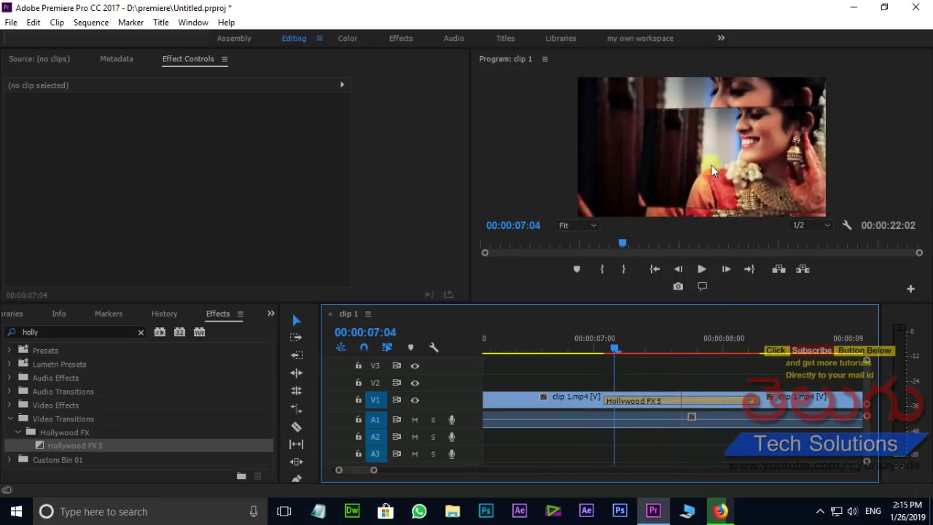
left_click(643, 405)
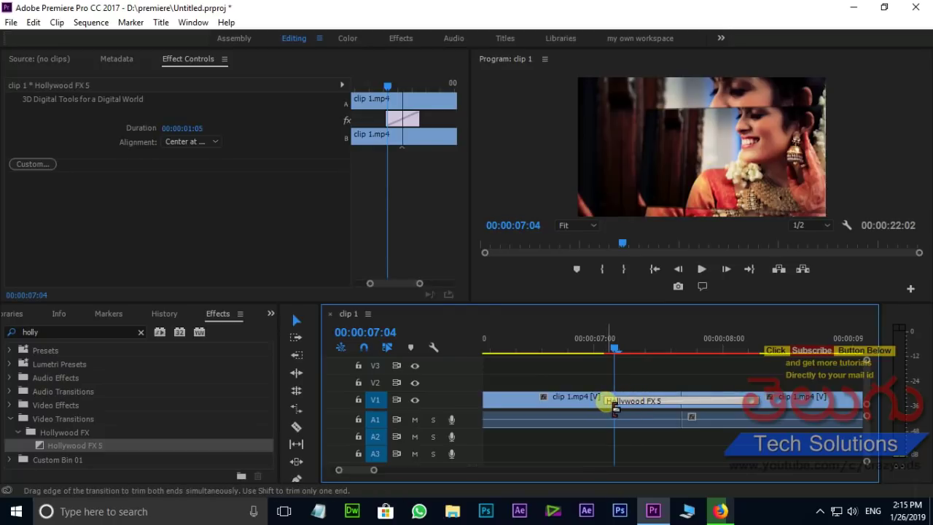
left_click_drag(604, 405, 516, 401)
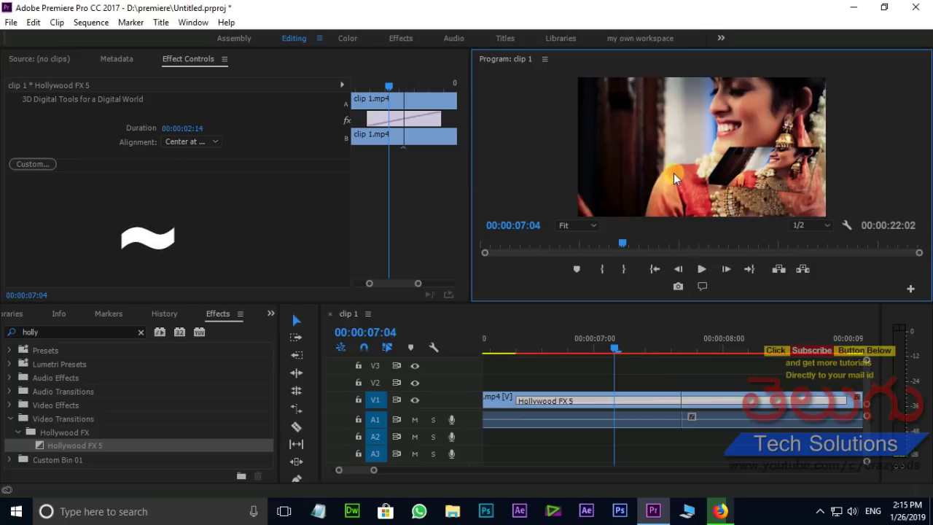
key("grave")
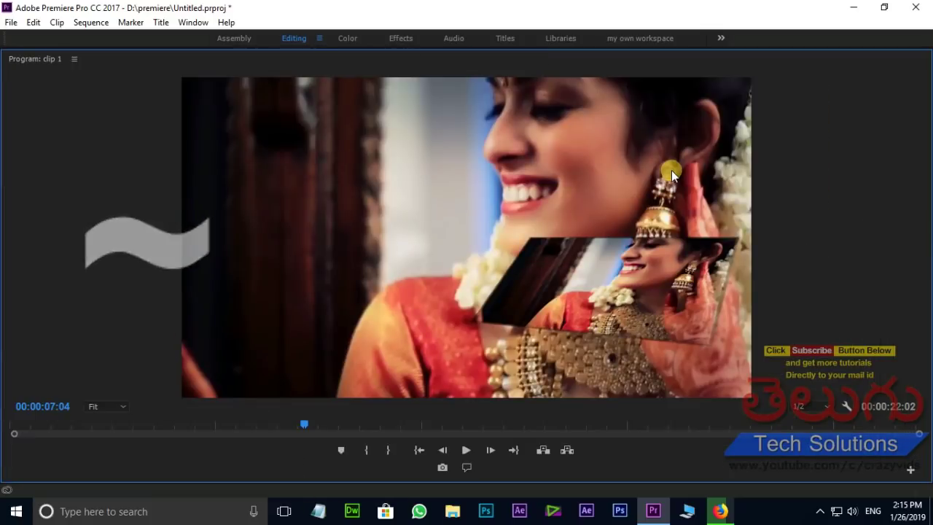
Play the sequence through the lengthened transition full-screen, then restore the editing layout.
left_click_drag(306, 423, 81, 423)
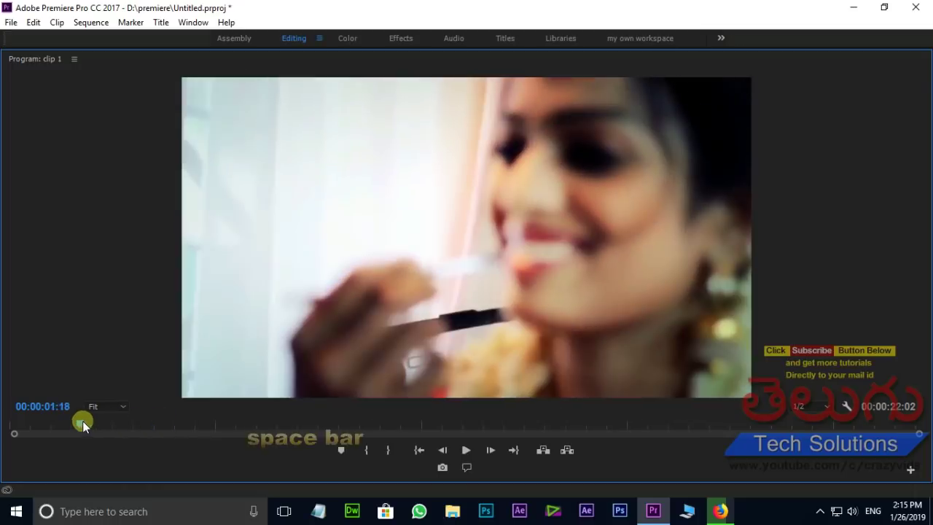
key("space")
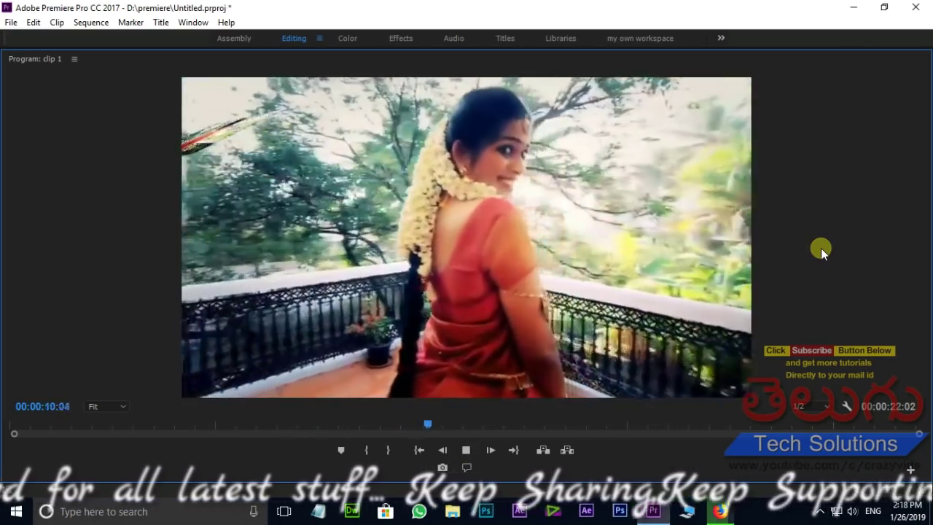
key("space")
key("grave")
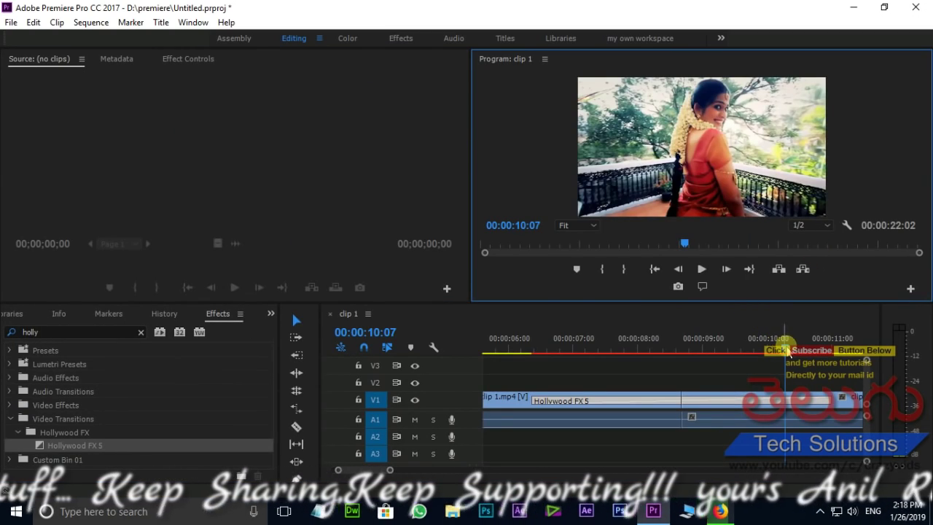
left_click_drag(783, 355, 656, 355)
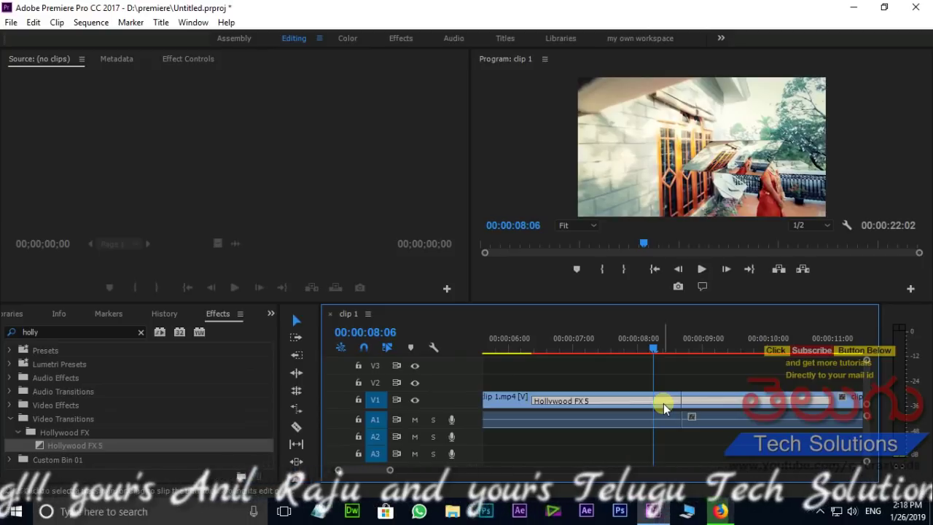
Open the transition's Effect Controls and launch its Hollywood FX 5 editor via Custom....
left_click(187, 59)
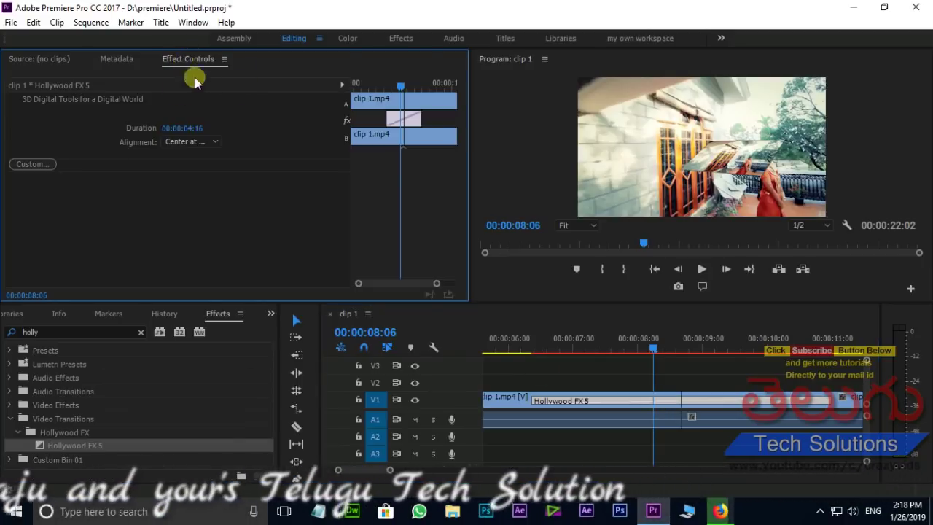
left_click(30, 163)
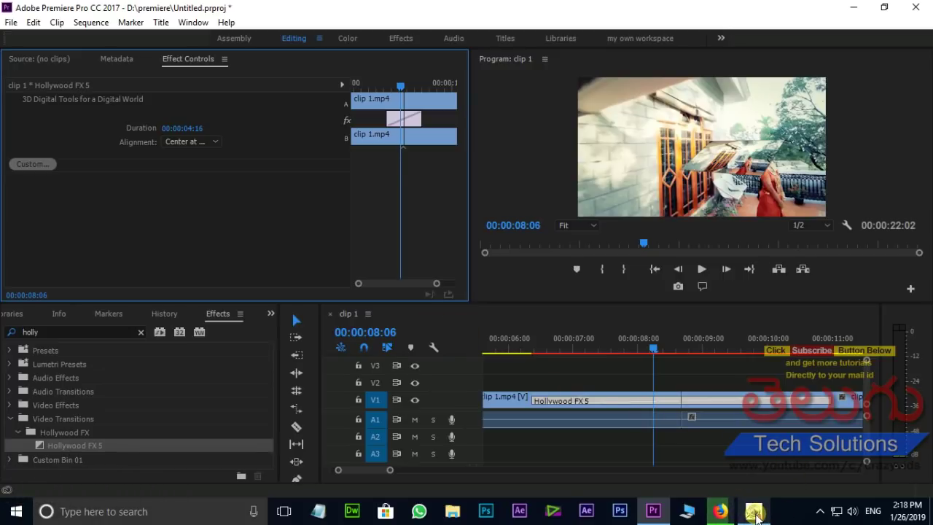
left_click(754, 514)
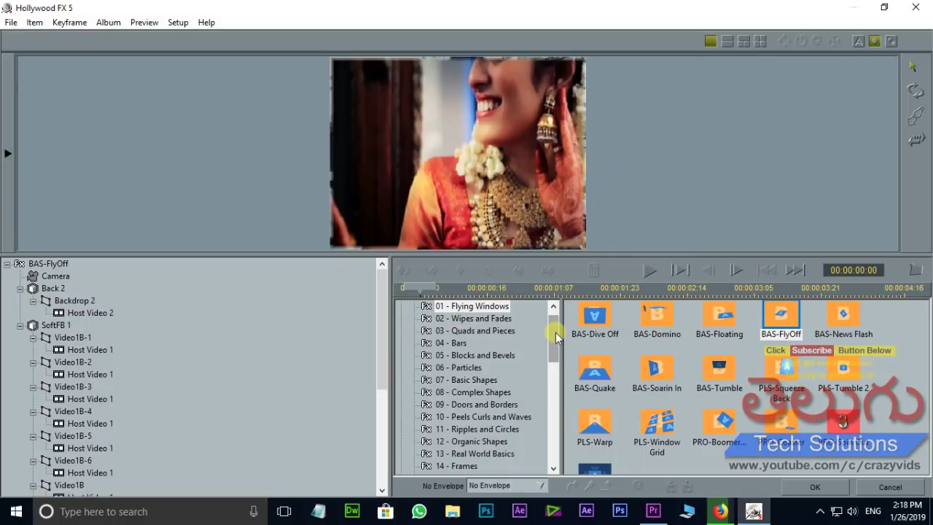
Replace BAS-FlyOff with PLS-Diamond Ring 2 from 18 - Weddings and preview it.
left_click_drag(556, 332, 558, 337)
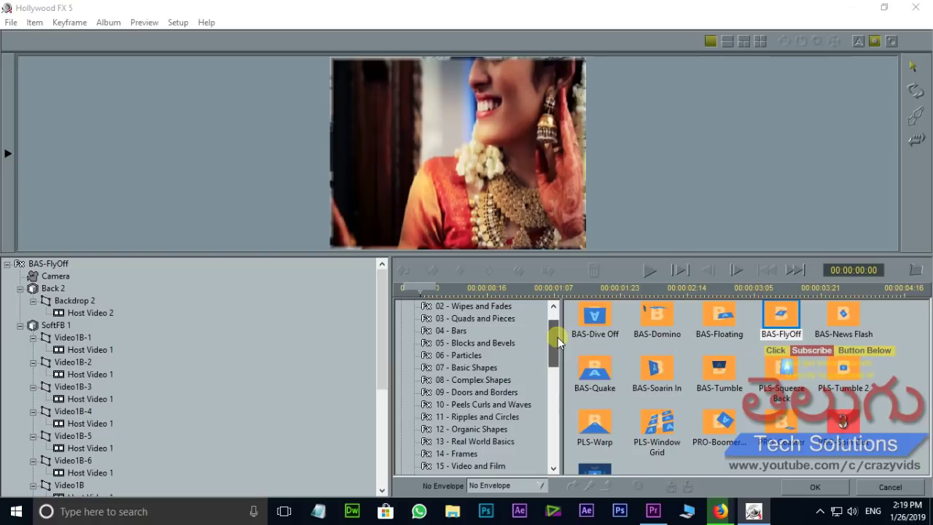
left_click(472, 369)
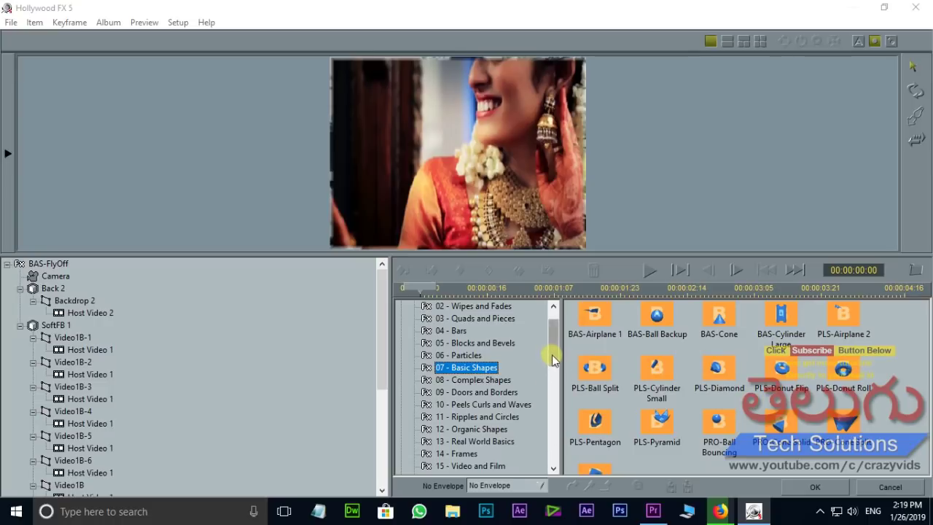
scroll(552, 364, "down", 3)
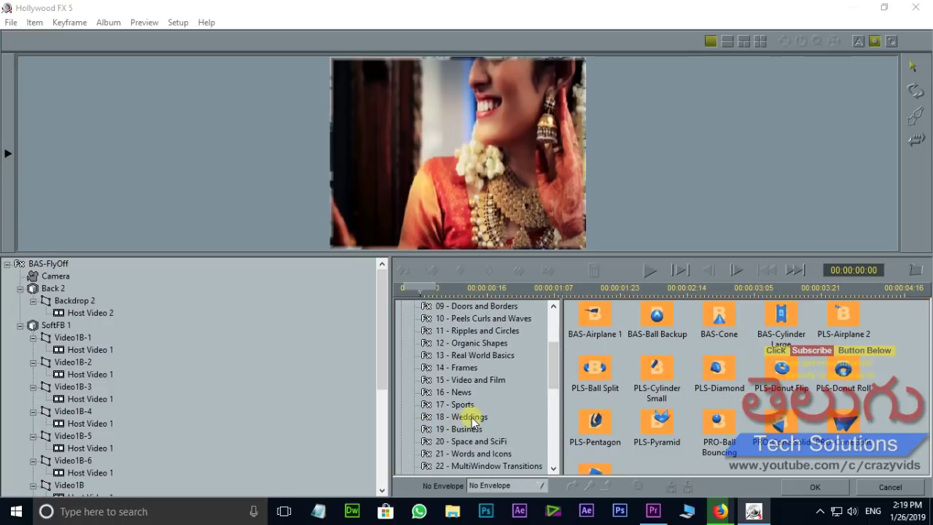
left_click(473, 418)
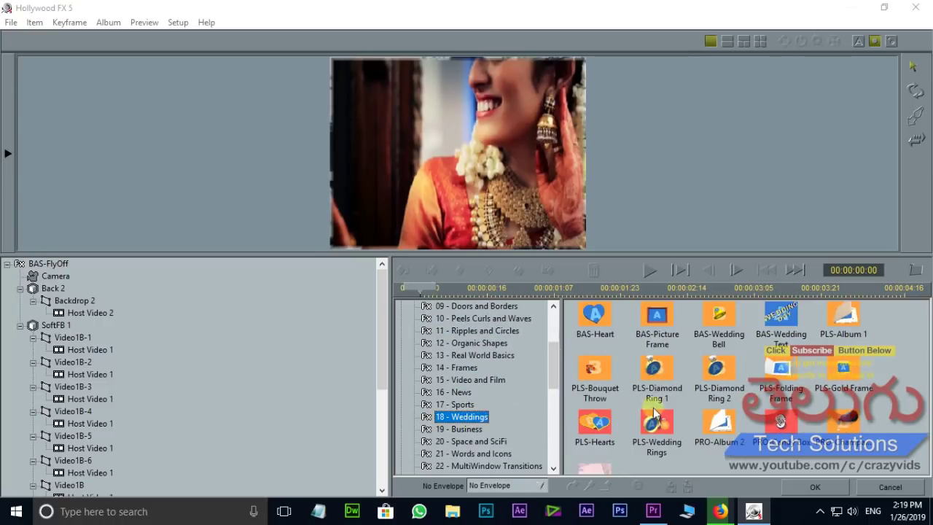
left_click(720, 372)
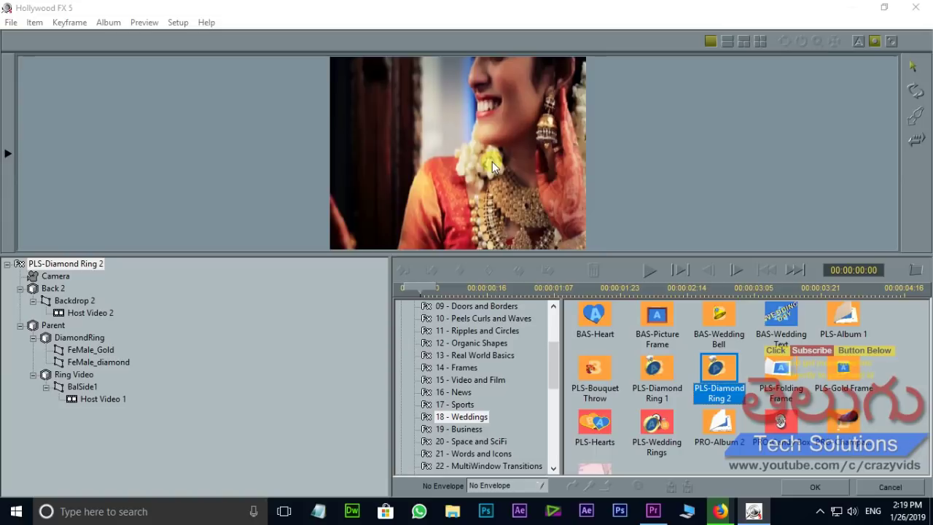
left_click(651, 270)
Accept Diamond Ring 2 and play the sequence through it in the maximized Program Monitor.
left_click(816, 488)
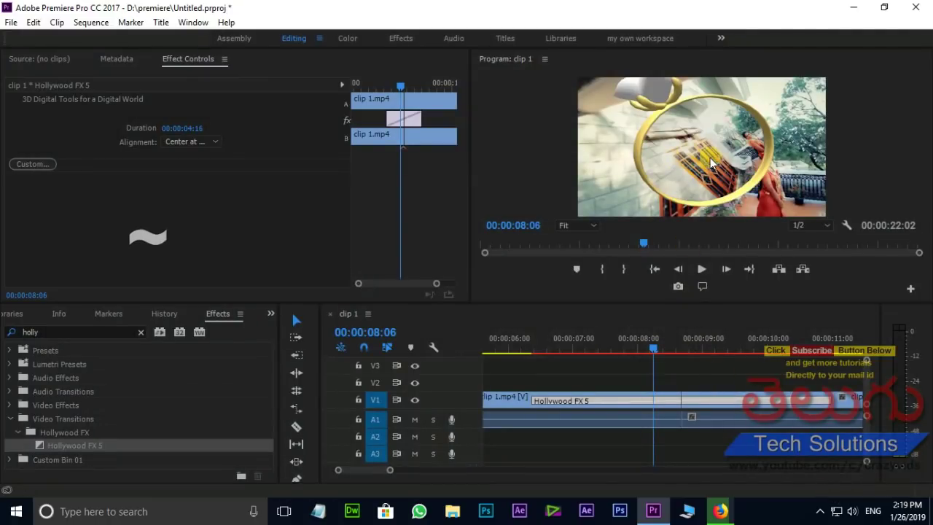
key("grave")
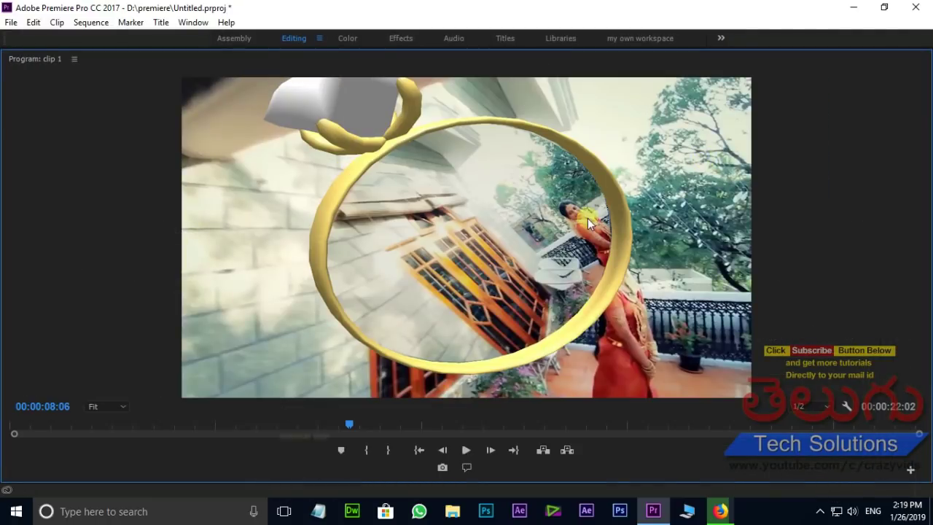
key("space")
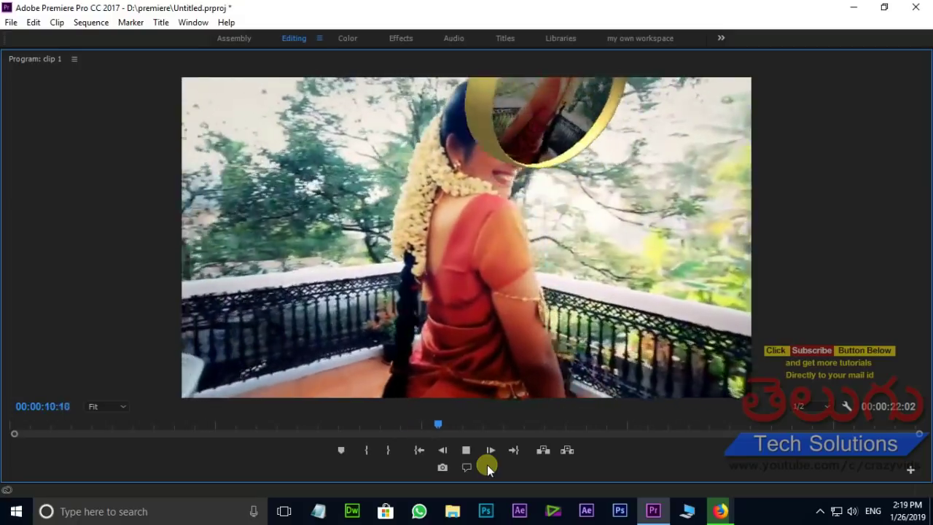
left_click(471, 455)
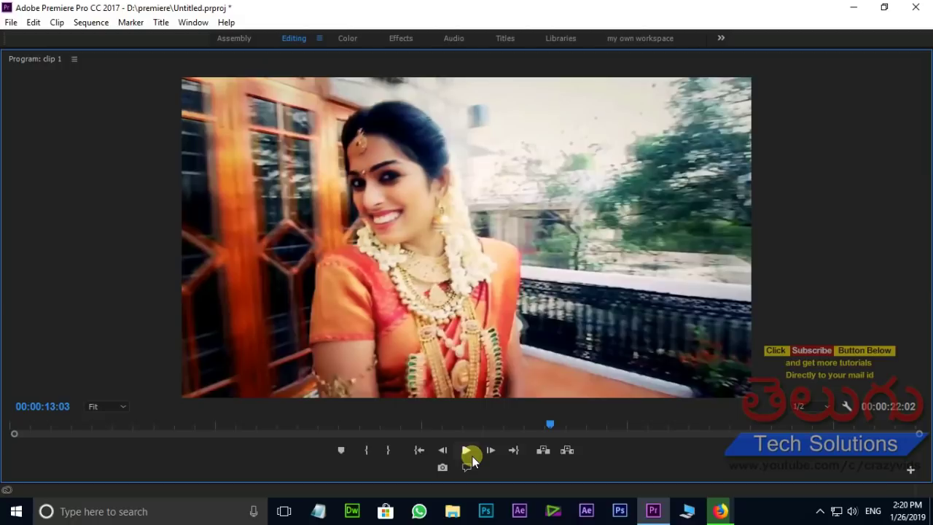
key("grave")
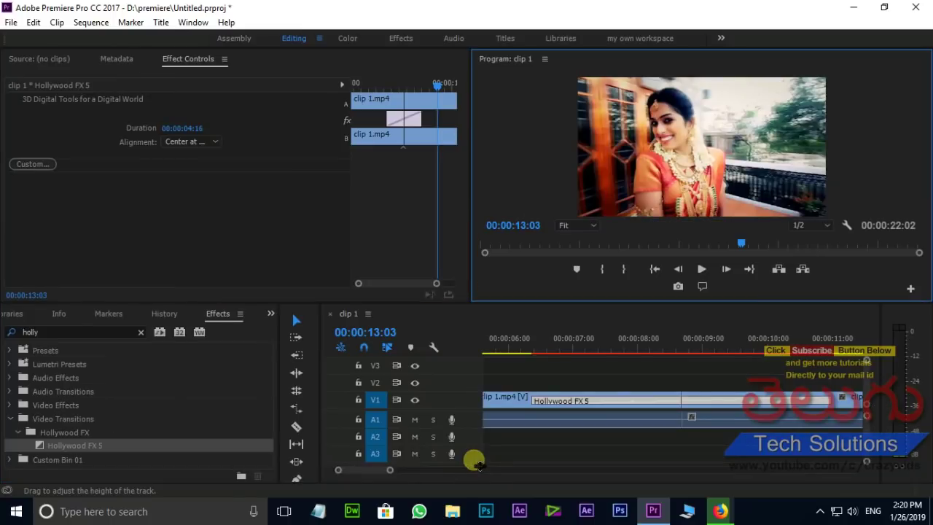
Reopen the Hollywood FX 5 editor and preview PLS-Cube and Objects from 24 - Specialty Effects.
left_click(34, 164)
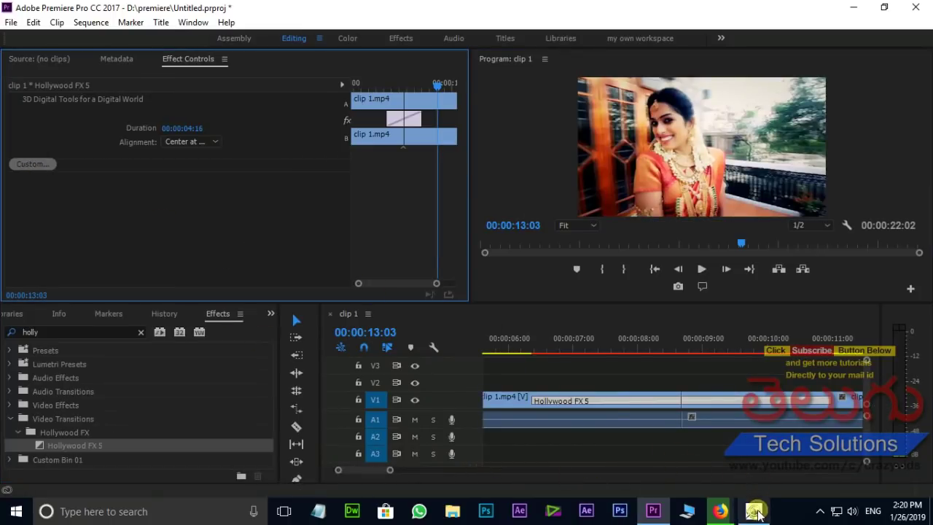
left_click(755, 512)
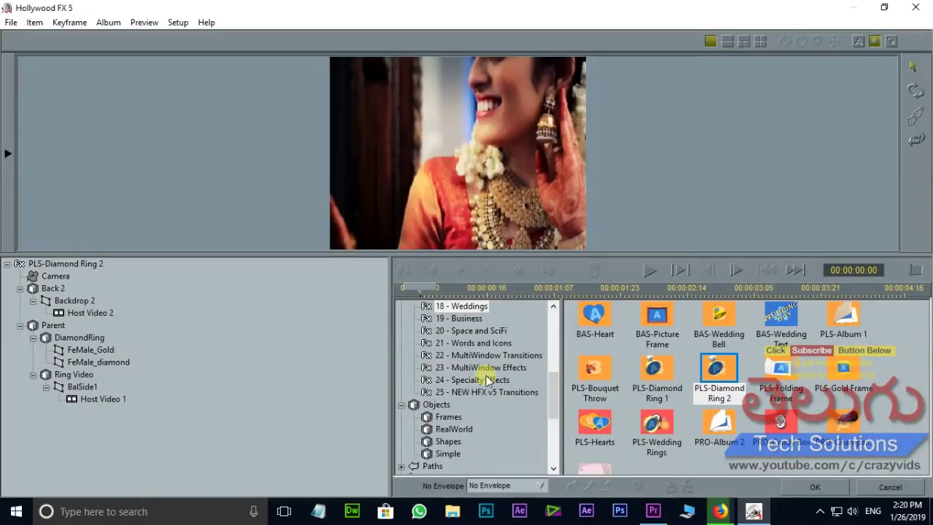
left_click_drag(555, 389, 556, 370)
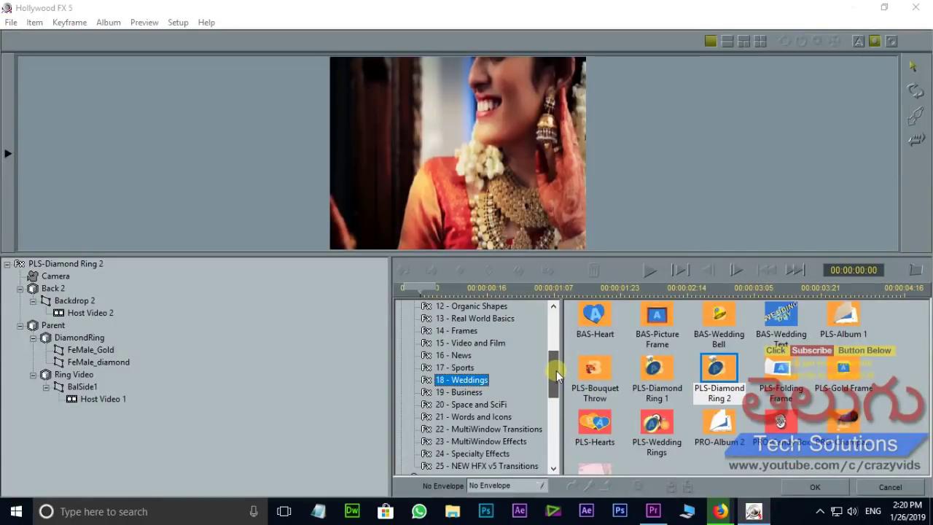
left_click(475, 454)
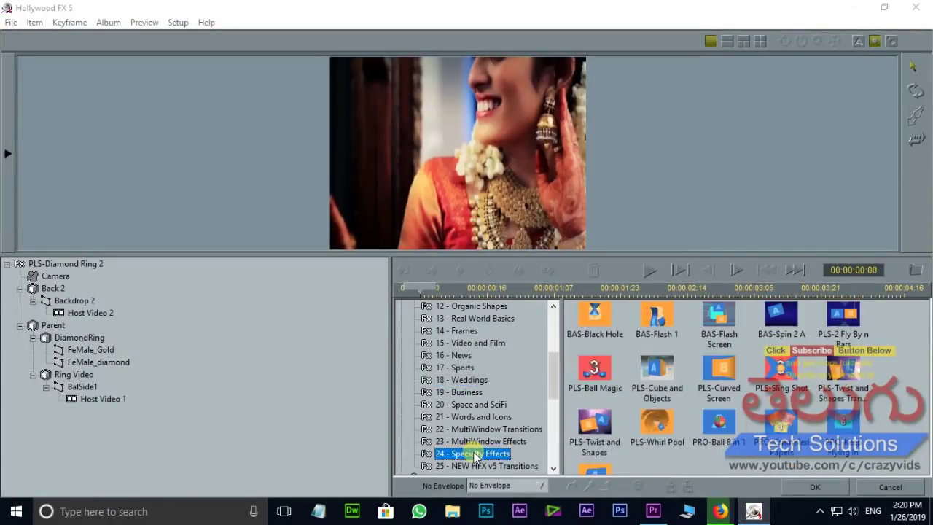
double_click(658, 376)
left_click(647, 271)
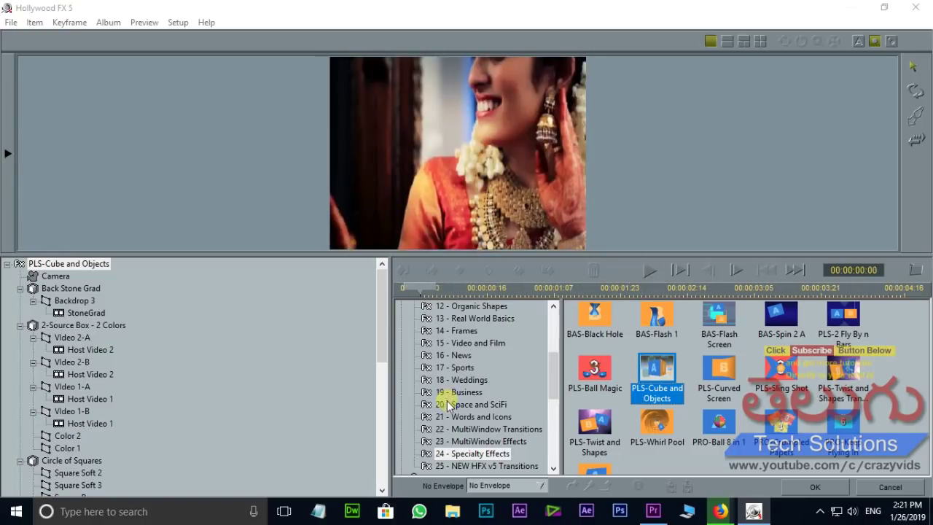
Try Particles' PLS-Fly Out, then accept PLS-Roll Up from 10 - Peels Curls and Waves.
scroll(553, 379, "up", 1)
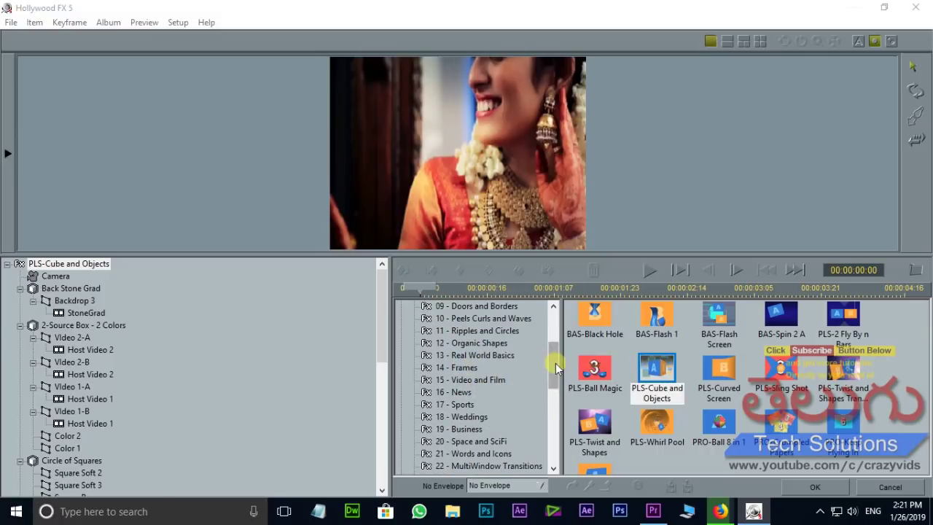
scroll(556, 367, "up", 2)
scroll(475, 406, "up", 1)
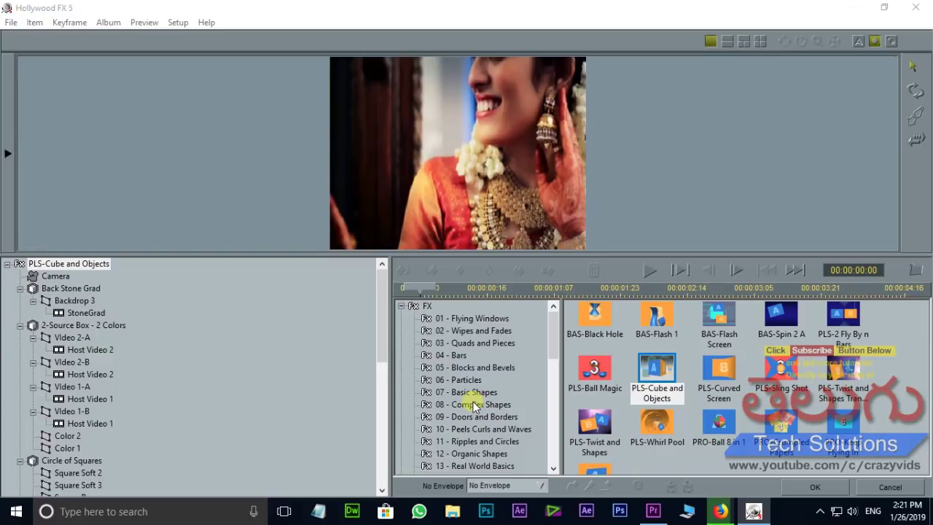
mouse_move(554, 332)
left_mouse_down()
mouse_move(565, 412)
mouse_move(548, 349)
left_mouse_up()
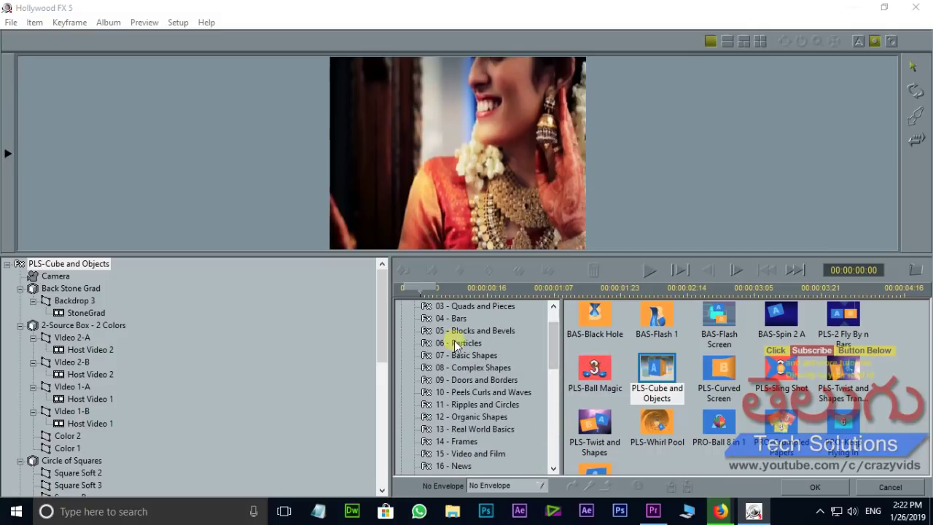
left_click(459, 344)
left_click(653, 374)
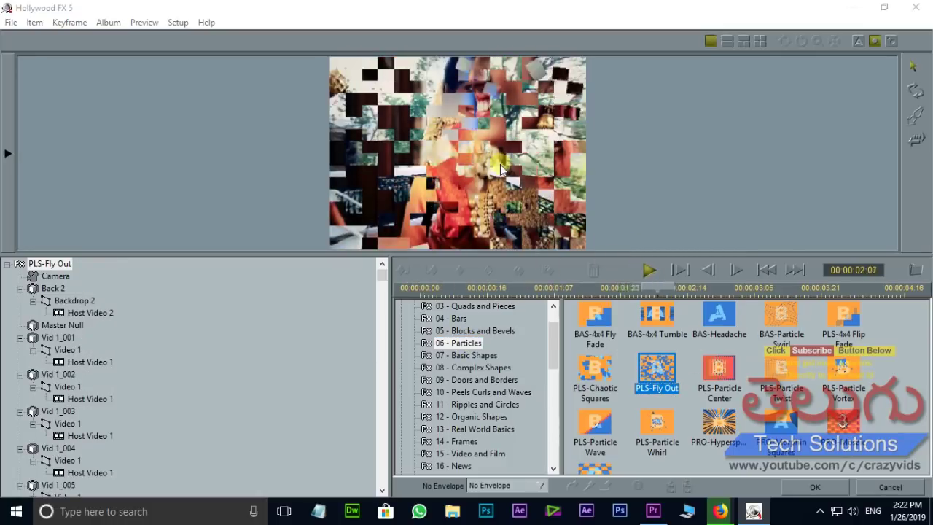
left_click(486, 397)
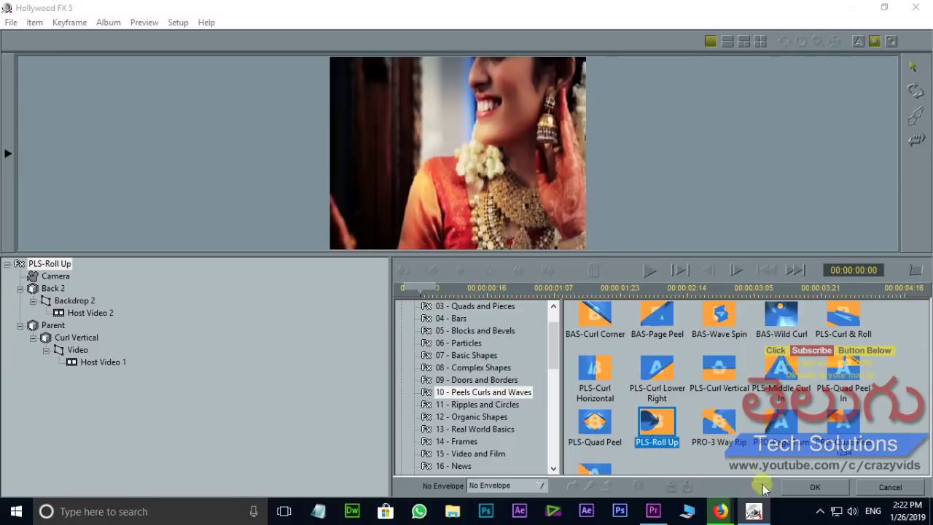
left_click(816, 490)
left_click(519, 355)
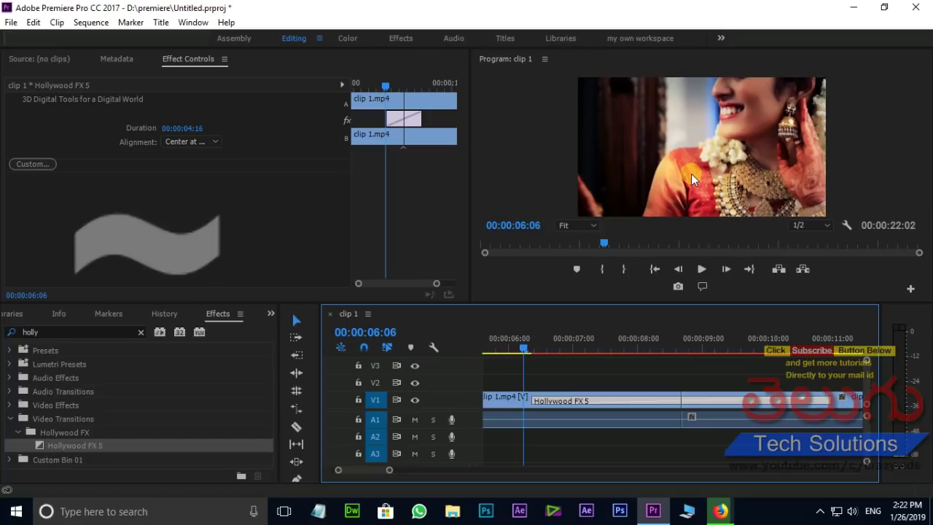
key("grave")
key("space")
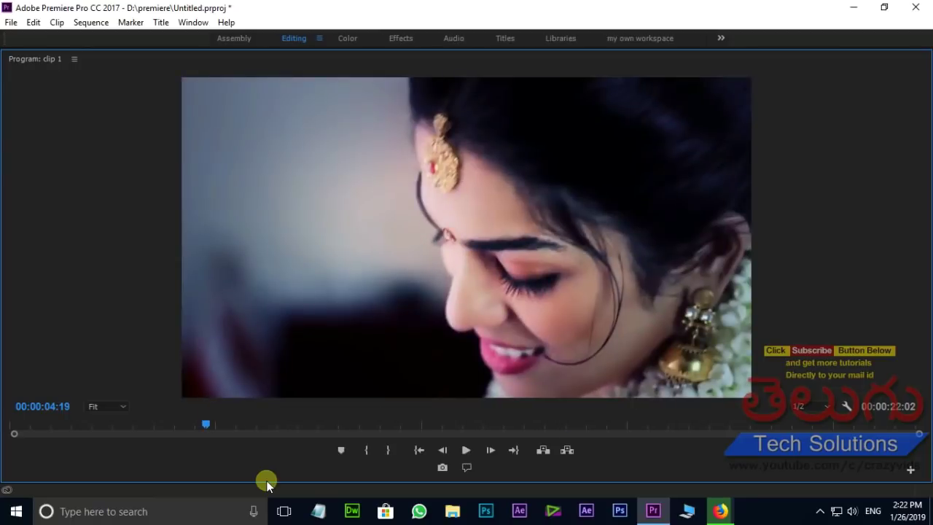
key("space")
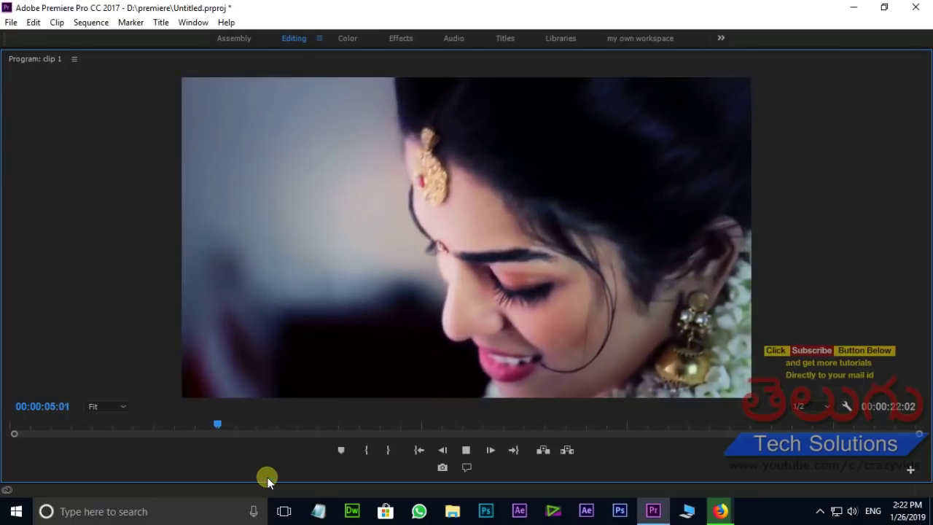